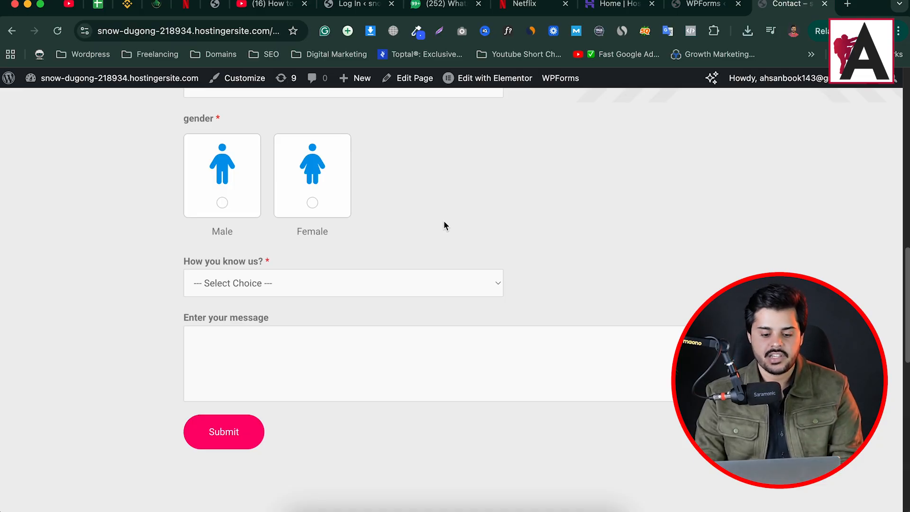
Review the contact form's fields and try the Facebook, Instagram and celebrity choices of the "How you know us?" dropdown
scroll(434, 228, "up", 3)
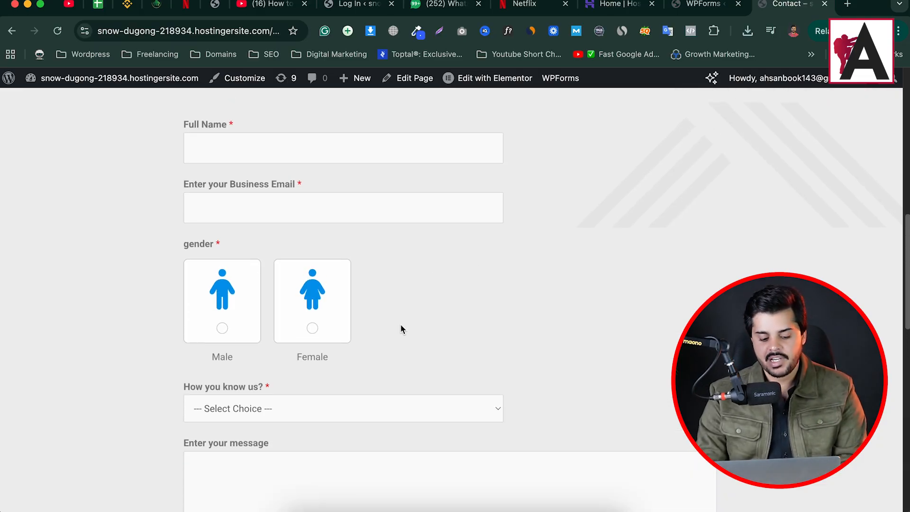
scroll(327, 318, "down", 3)
scroll(341, 237, "up", 4)
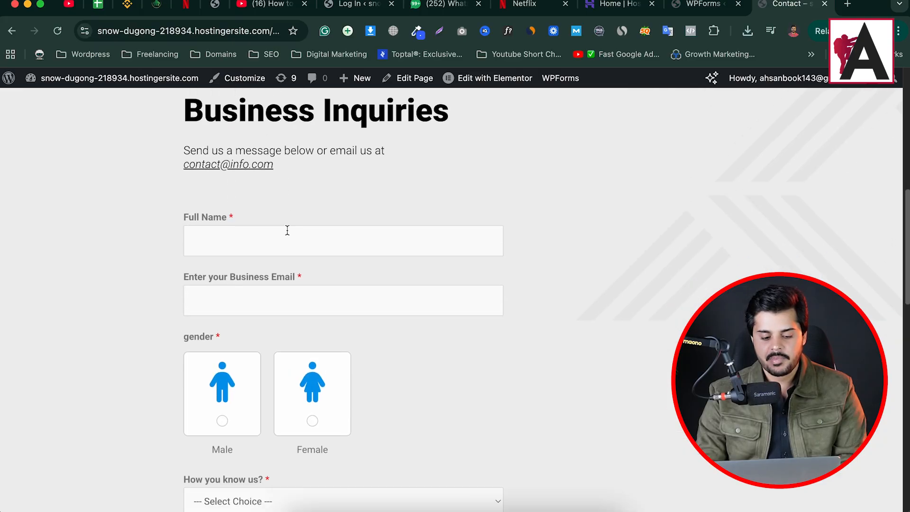
scroll(280, 283, "down", 5)
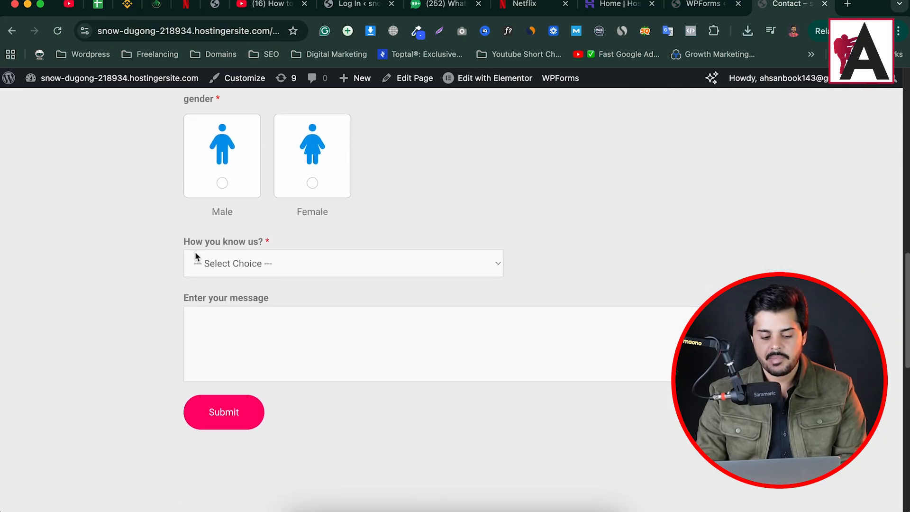
left_click(236, 262)
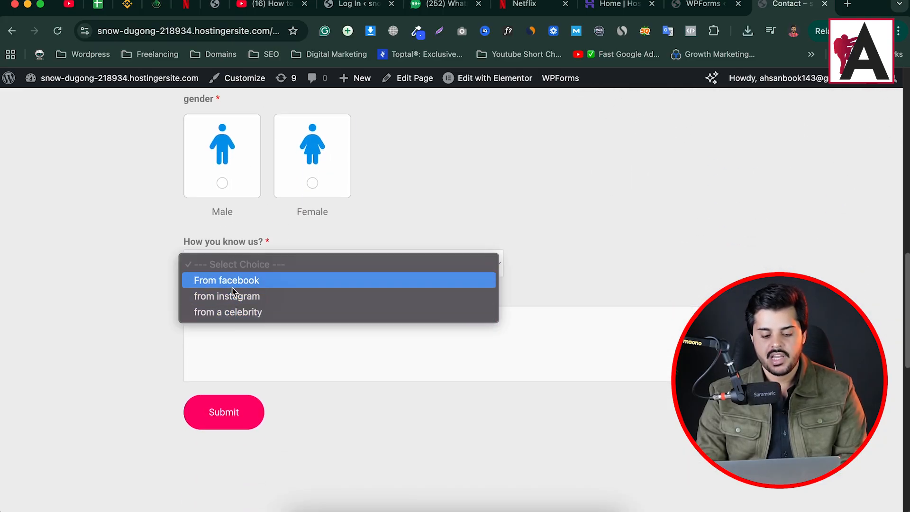
left_click(241, 280)
left_click(253, 264)
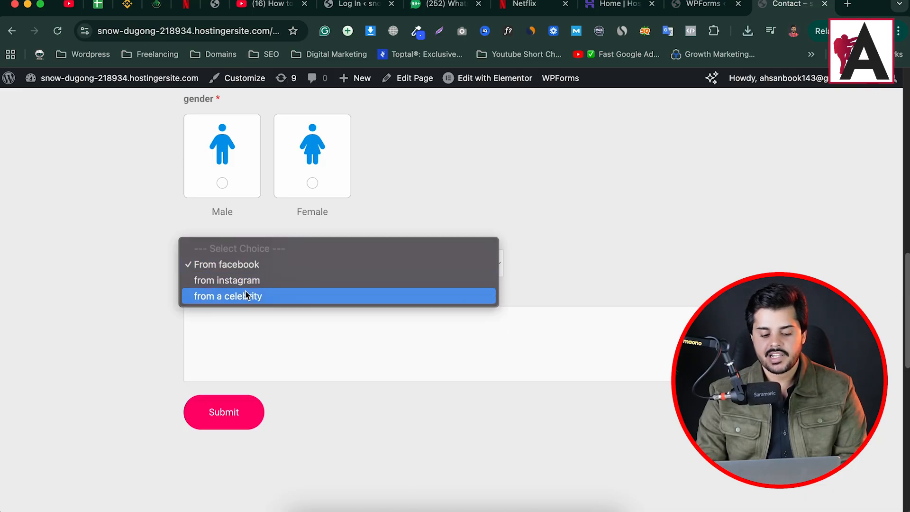
left_click(249, 279)
left_click(285, 270)
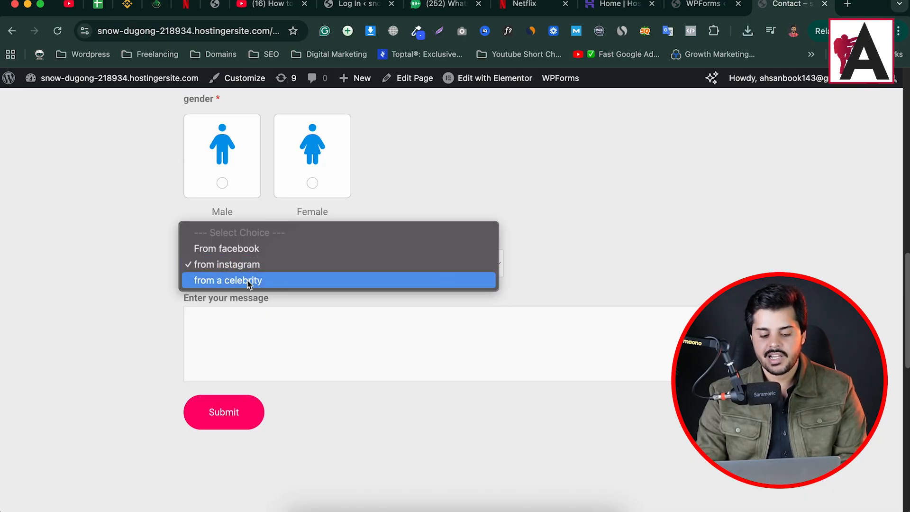
left_click(242, 280)
left_click(296, 269)
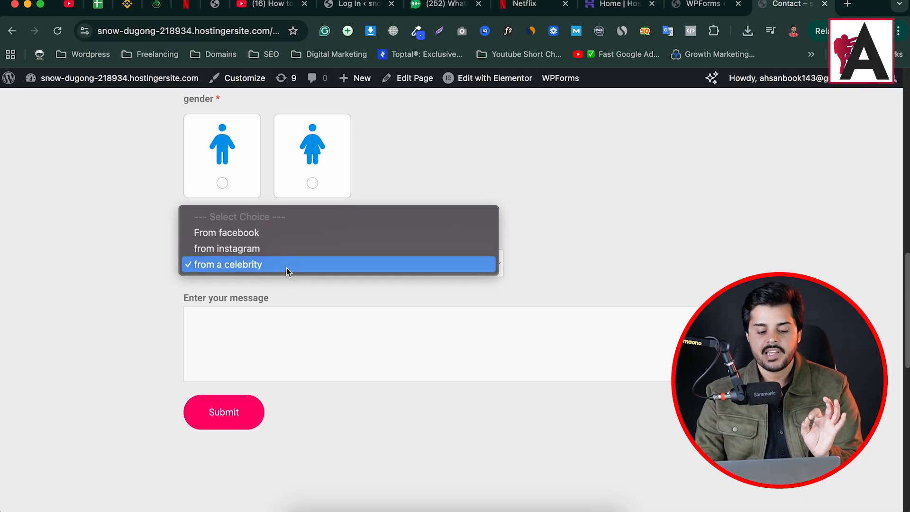
left_click(286, 269)
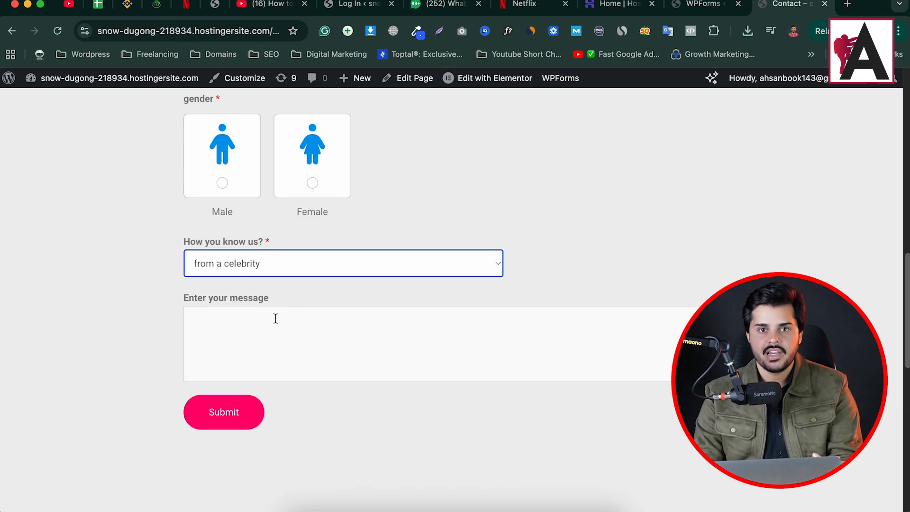
Switch to the form builder and insert a Single Line Text field between "How you know us?" and "Enter your message"
left_click(704, 5)
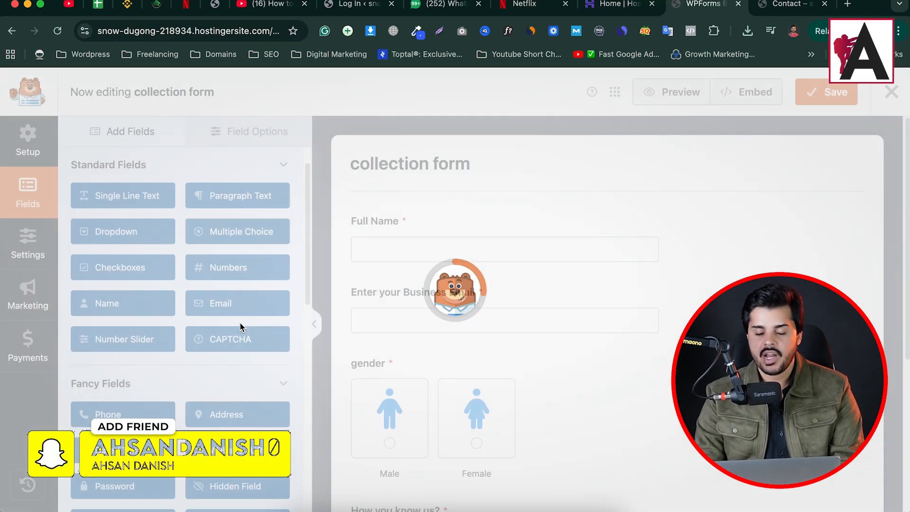
scroll(564, 358, "down", 5)
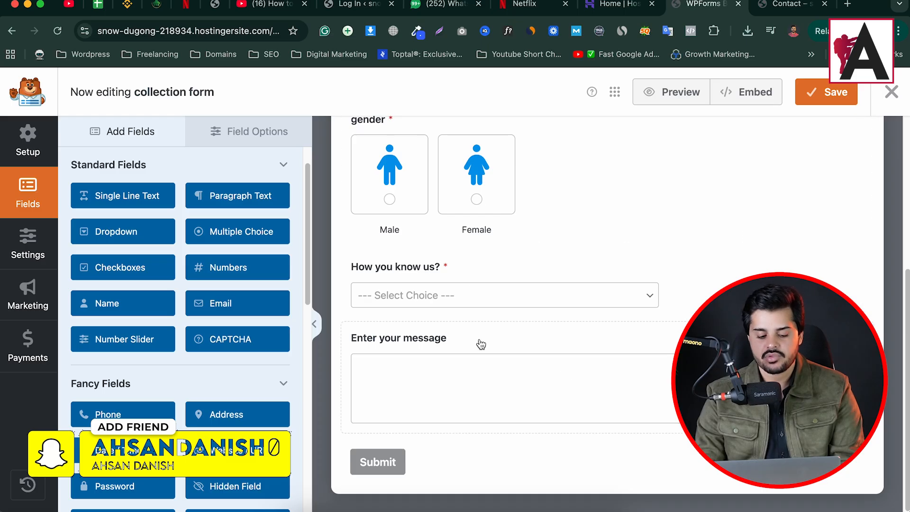
left_click_drag(117, 198, 427, 342)
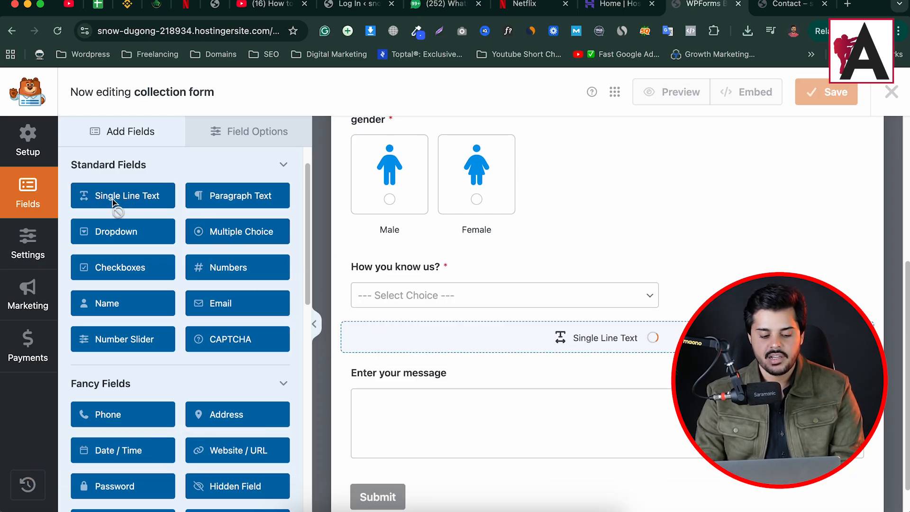
Set the new single line text field's label to "Write Celebrity Name"
left_click(407, 341)
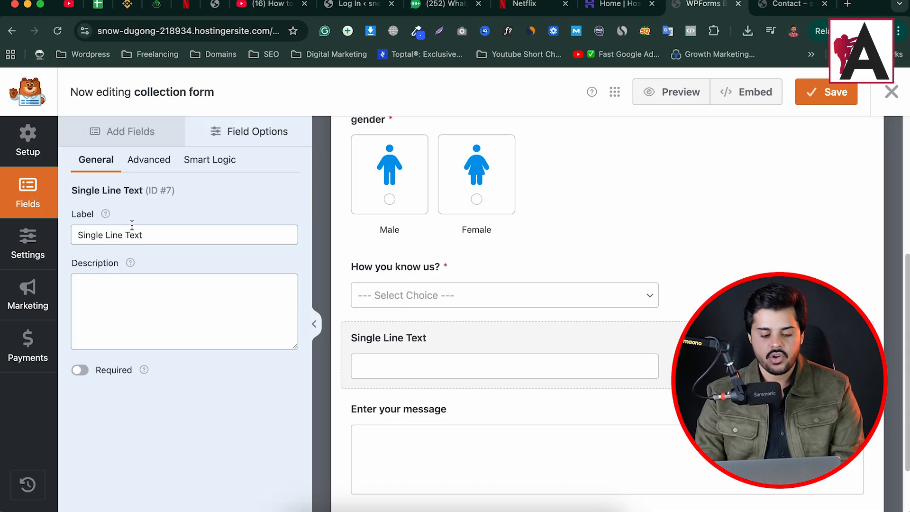
triple_click(148, 234)
type("Cle")
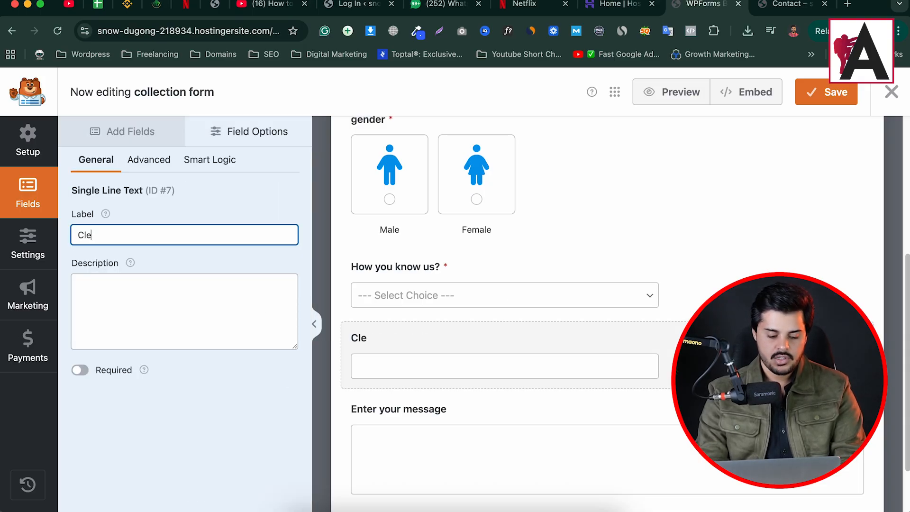
key("BackSpace")
key("BackSpace")
key("BackSpace")
type("Write ")
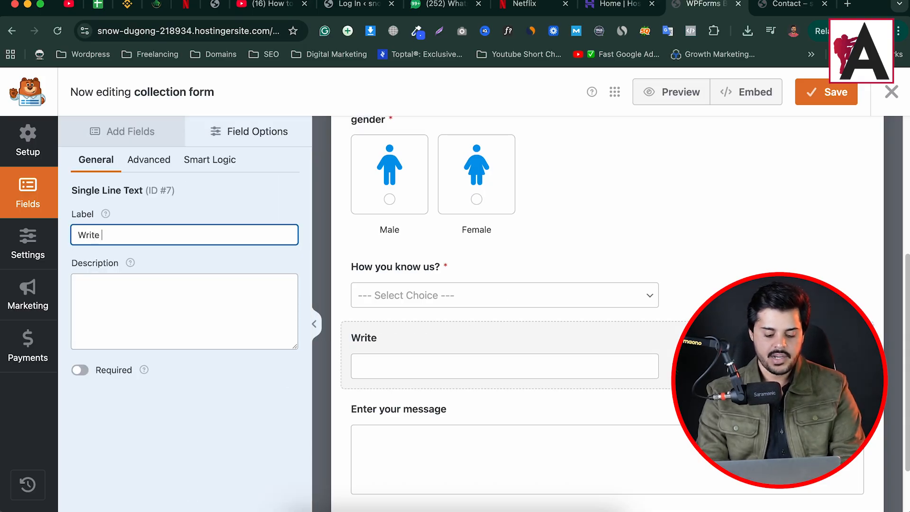
type("Celebrity Na,e")
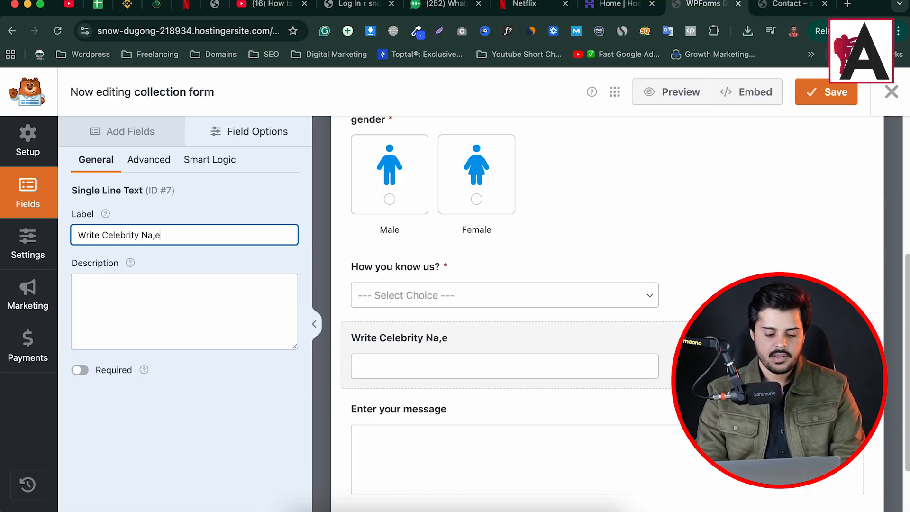
key("BackSpace")
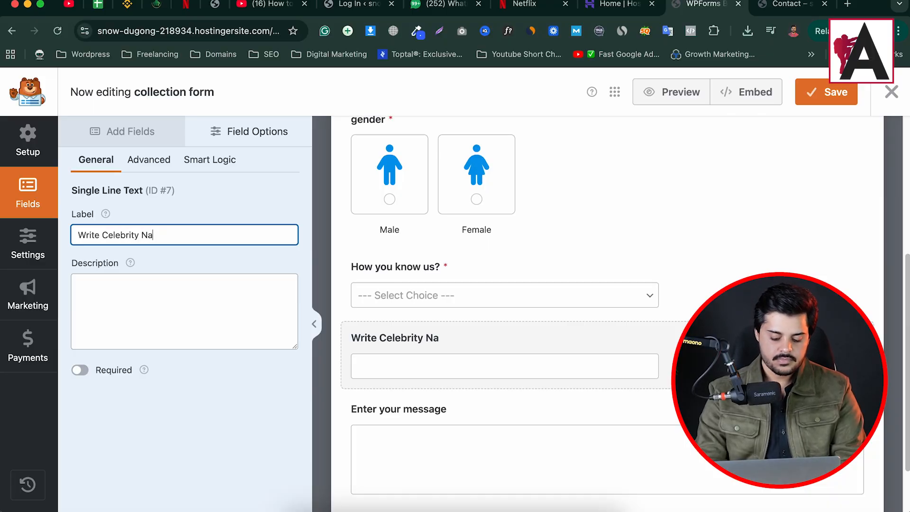
type("me")
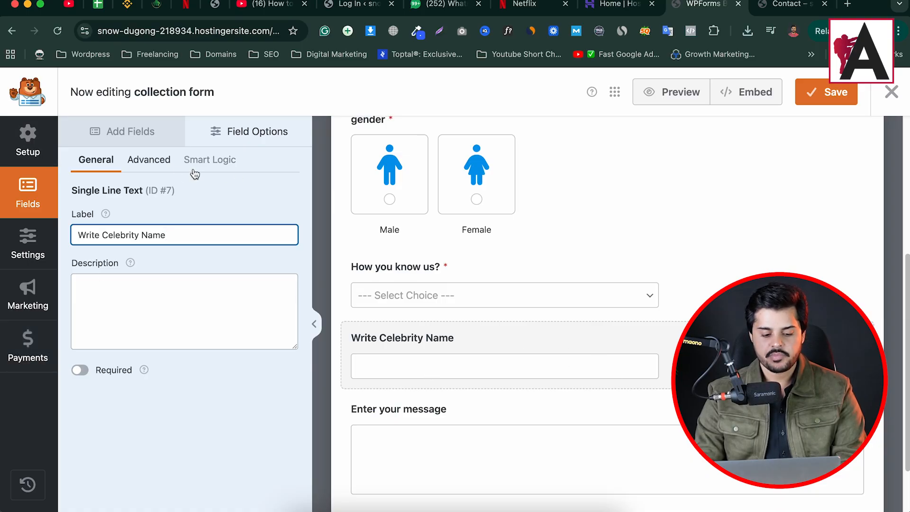
Enable conditional logic to show the Write Celebrity Name field if "How you know us?" is "from a celebrity", and save the form
left_click(219, 165)
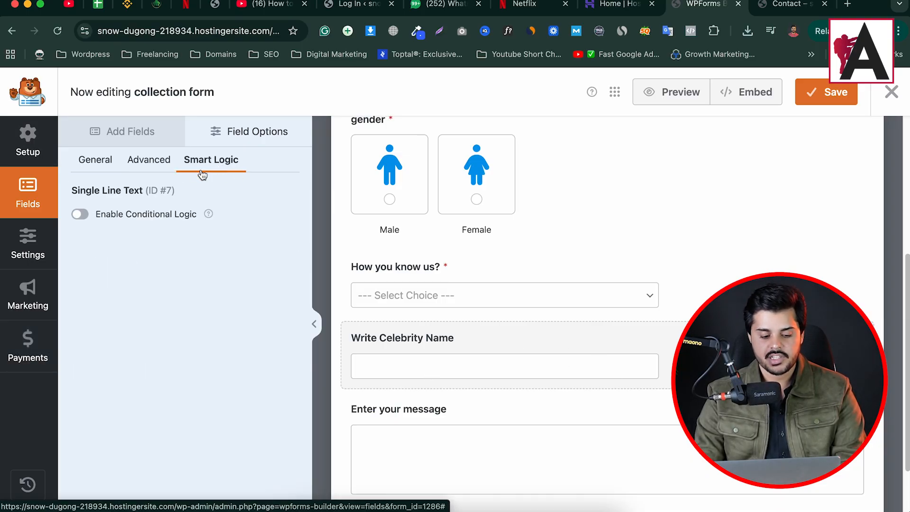
left_click(81, 215)
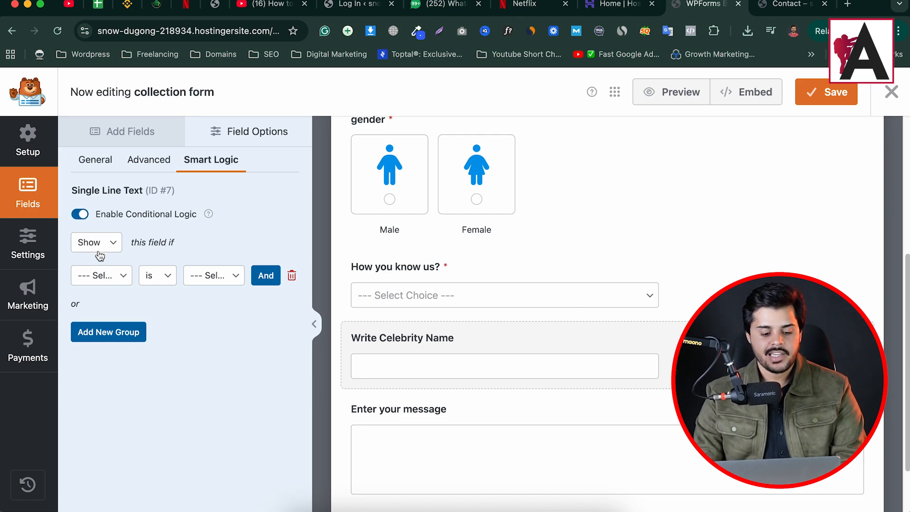
left_click(101, 275)
left_click(118, 320)
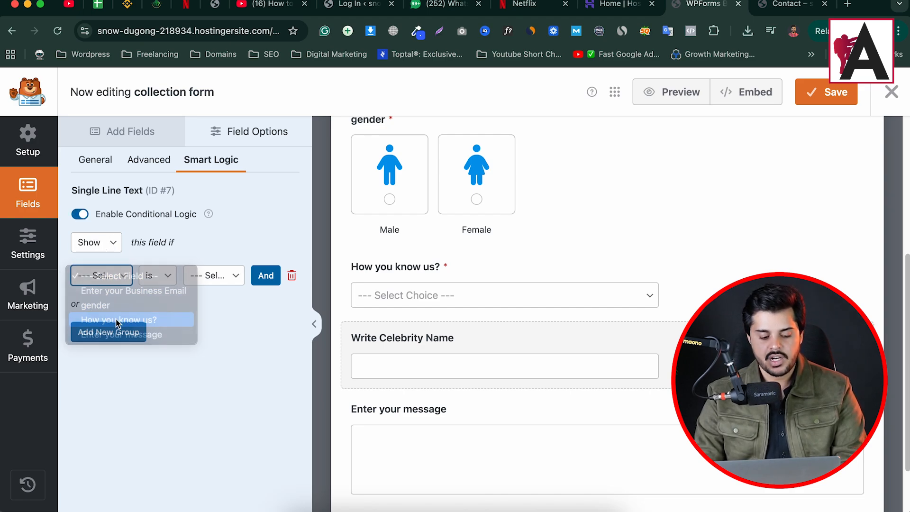
left_click(189, 281)
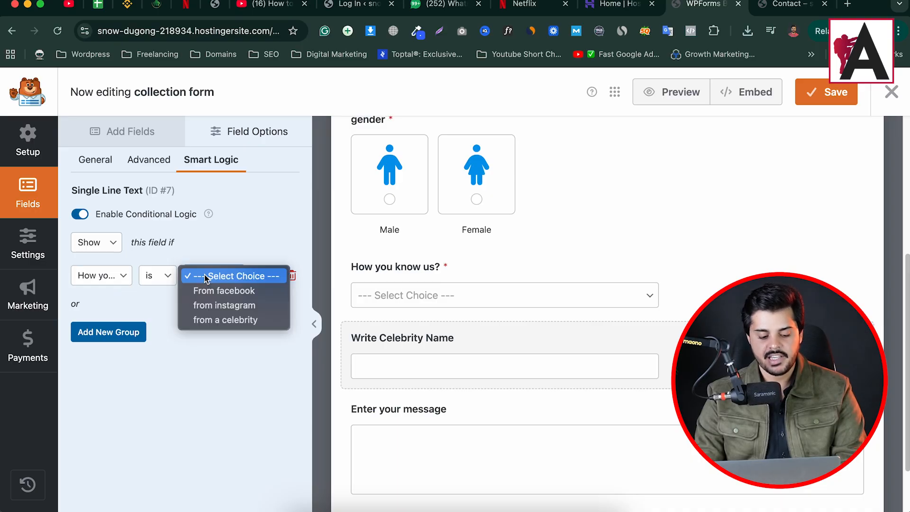
left_click(213, 319)
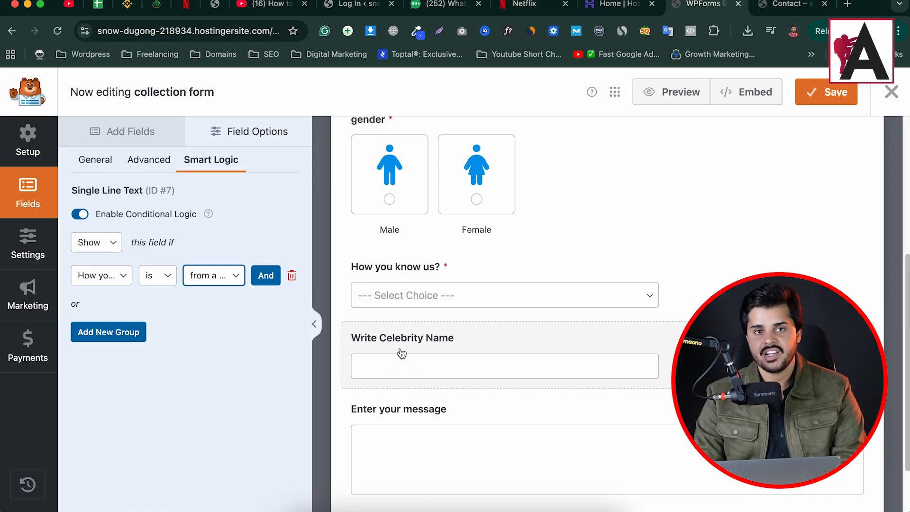
left_click(830, 92)
Reload the live Contact page, choose Male as gender, and fill in the full name and business email with the autofill suggestion
left_click(781, 6)
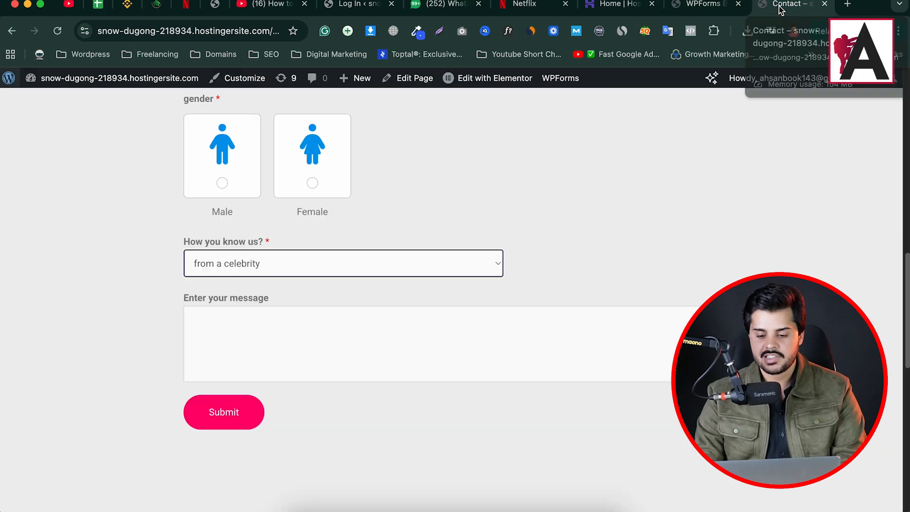
key("super+r")
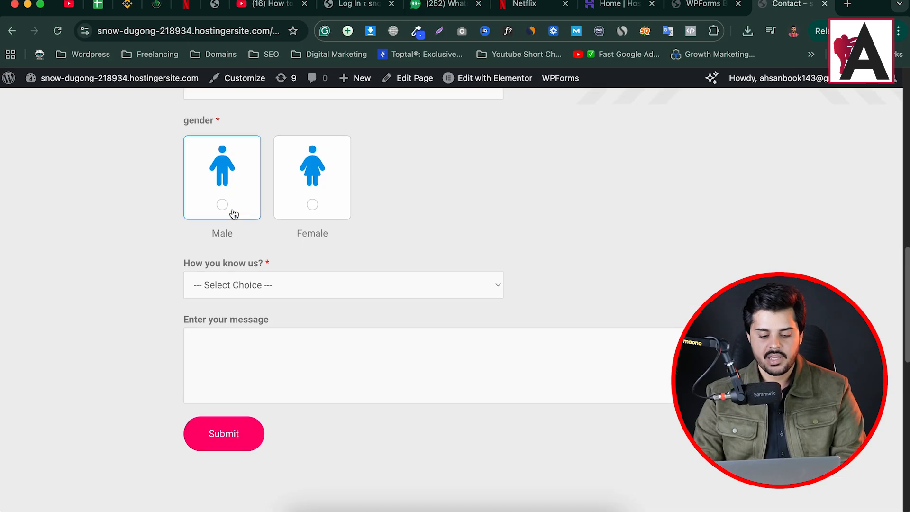
left_click(222, 204)
scroll(353, 236, "up", 5)
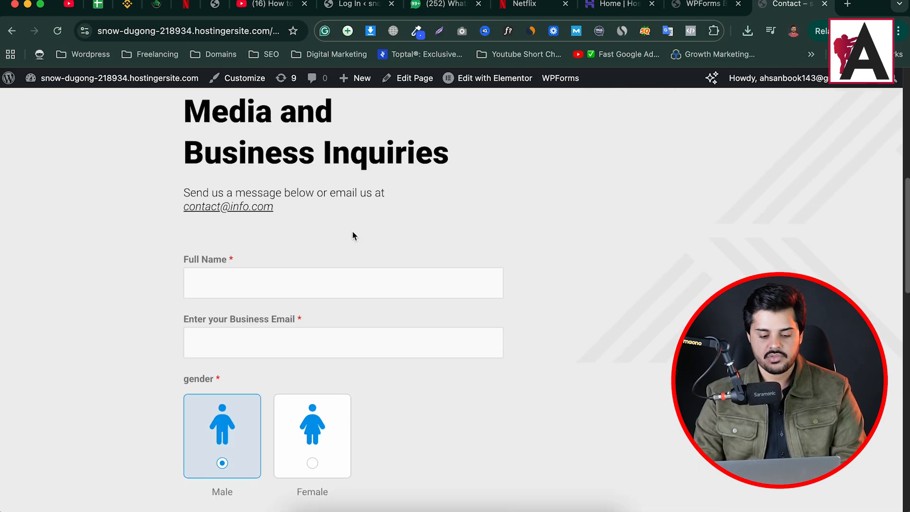
left_click(258, 285)
left_click(346, 326)
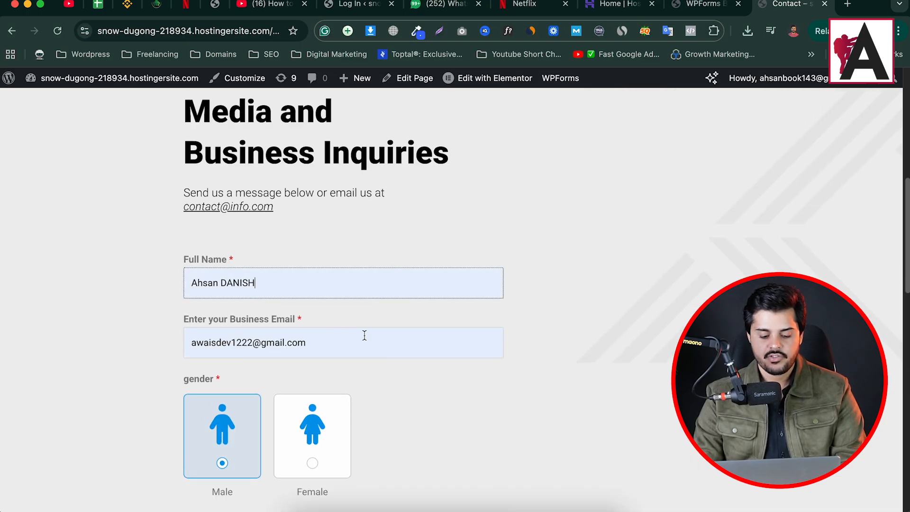
Test "How you know us?" with Facebook, Instagram and finally "from a celebrity", and check the Write Celebrity Name field
scroll(530, 332, "down", 5)
left_click(319, 283)
left_click(304, 306)
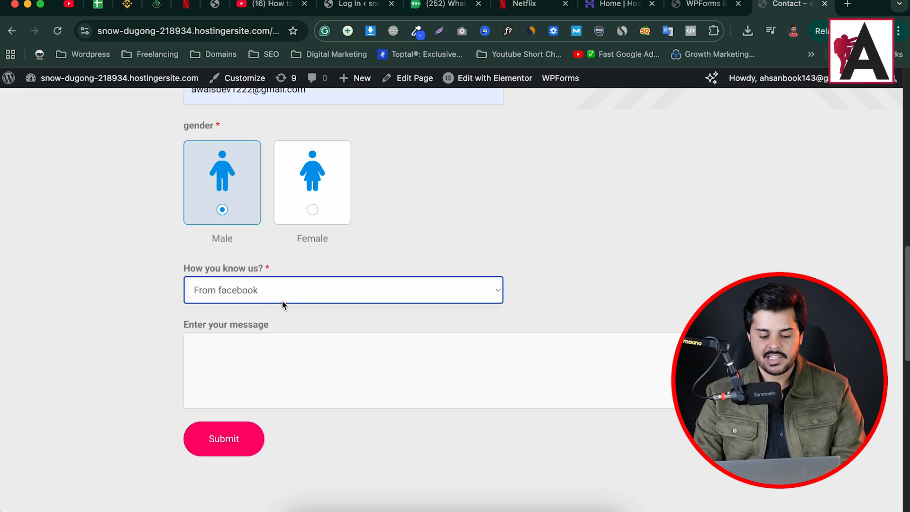
left_click(267, 292)
left_click(262, 310)
left_click(274, 292)
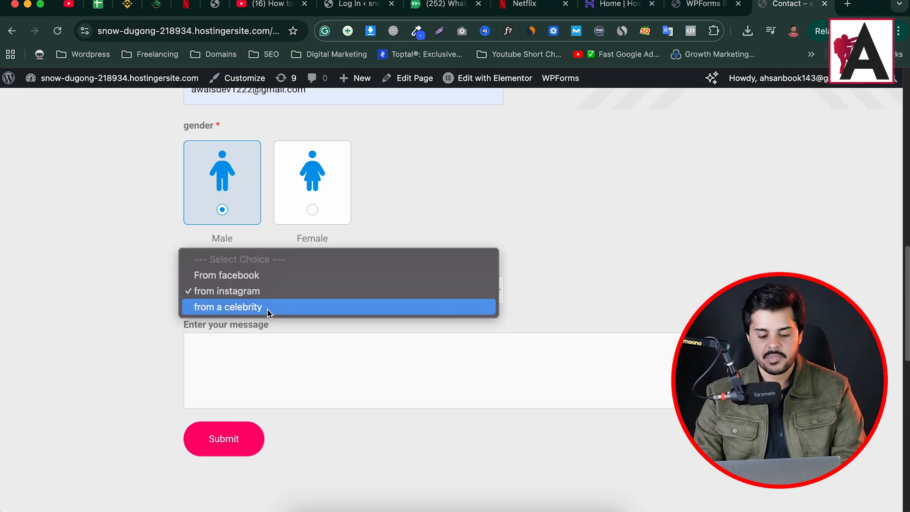
left_click(249, 308)
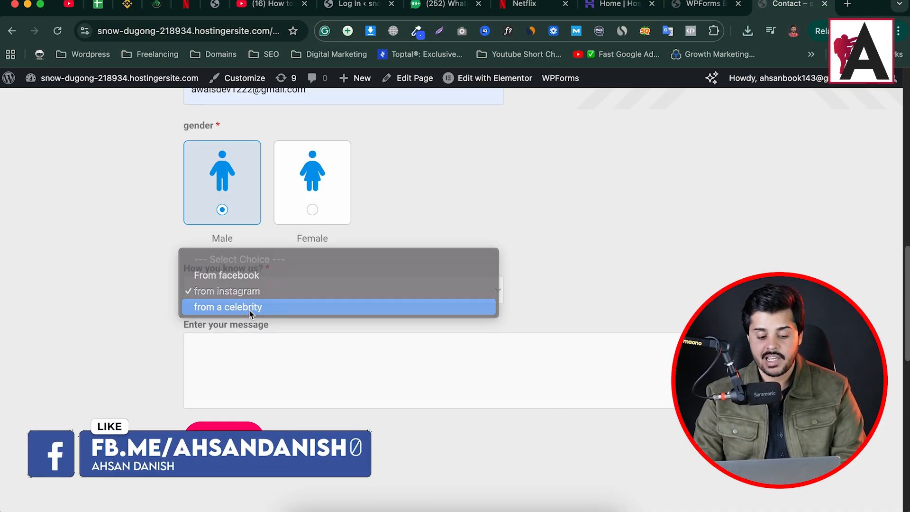
mouse_move(182, 324)
left_mouse_down()
mouse_move(276, 325)
mouse_move(184, 329)
left_mouse_up()
left_click(279, 326)
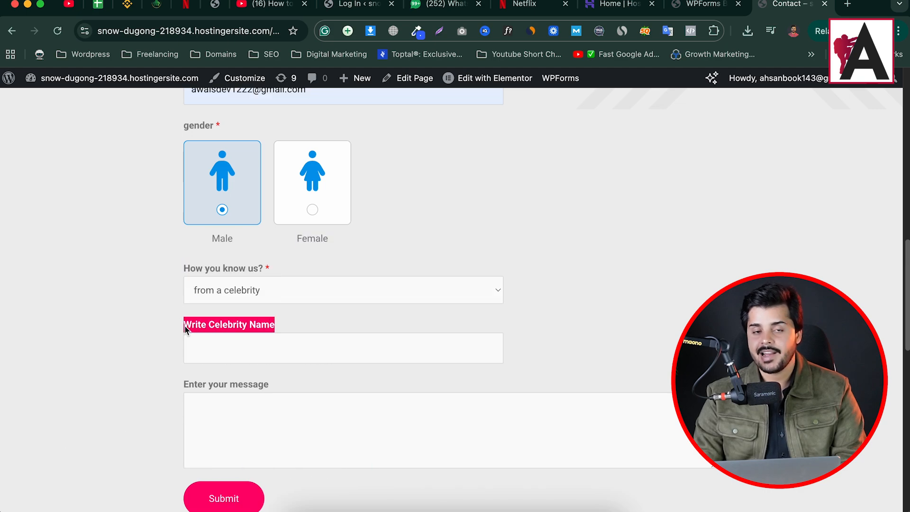
left_click(297, 357)
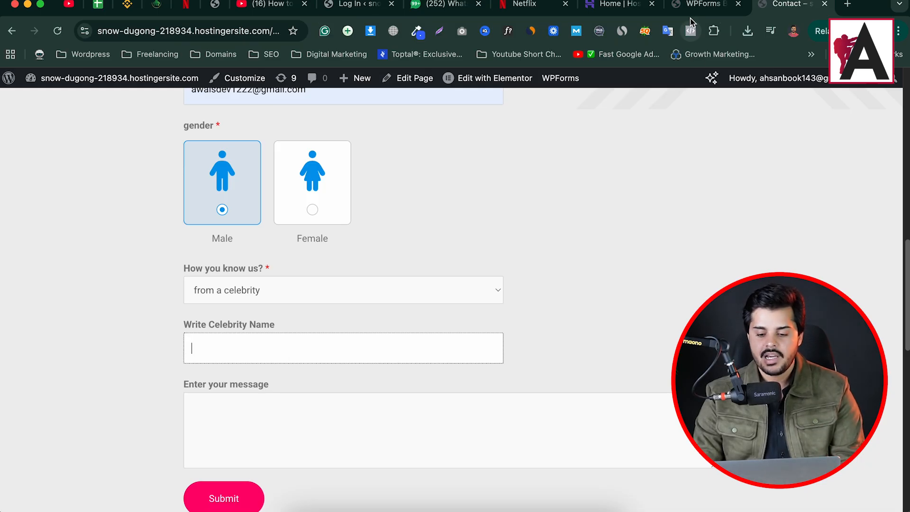
In the form builder, add an And condition "gender is Male" to the Write Celebrity Name field's conditional logic, and save the form
left_click(706, 4)
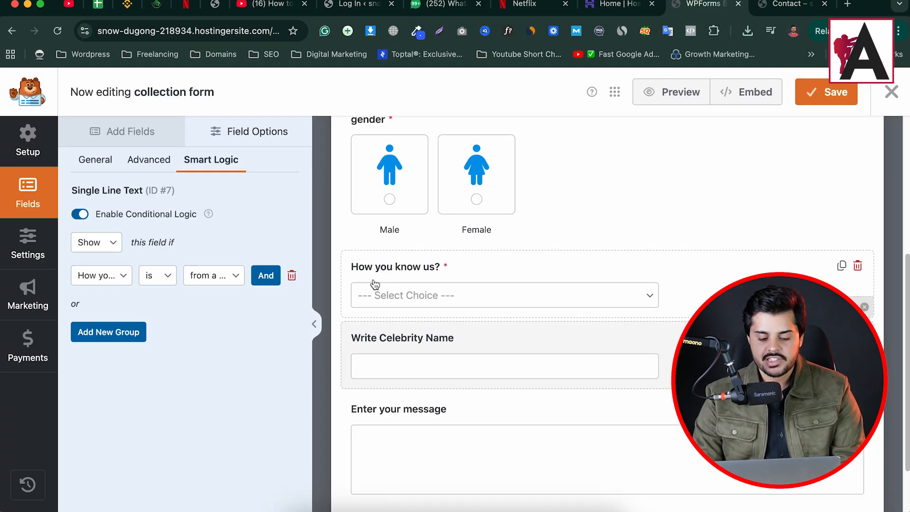
left_click(802, 6)
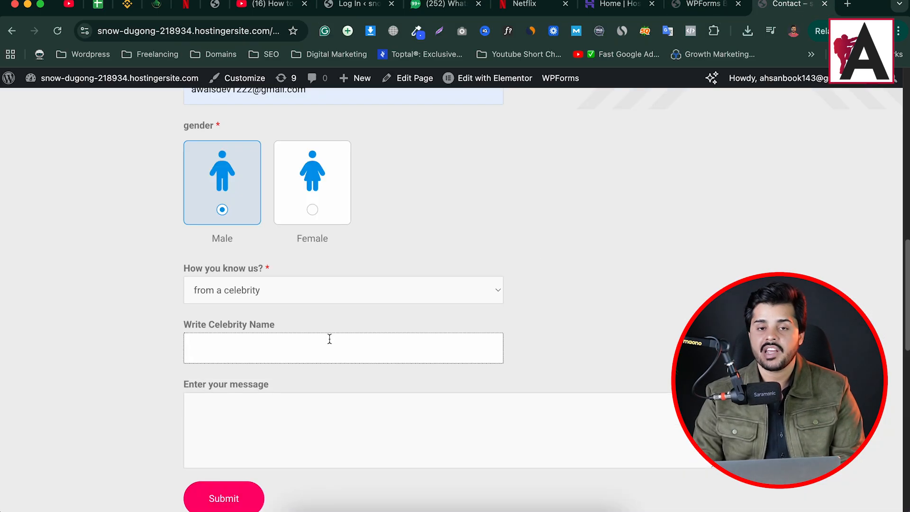
left_click(707, 5)
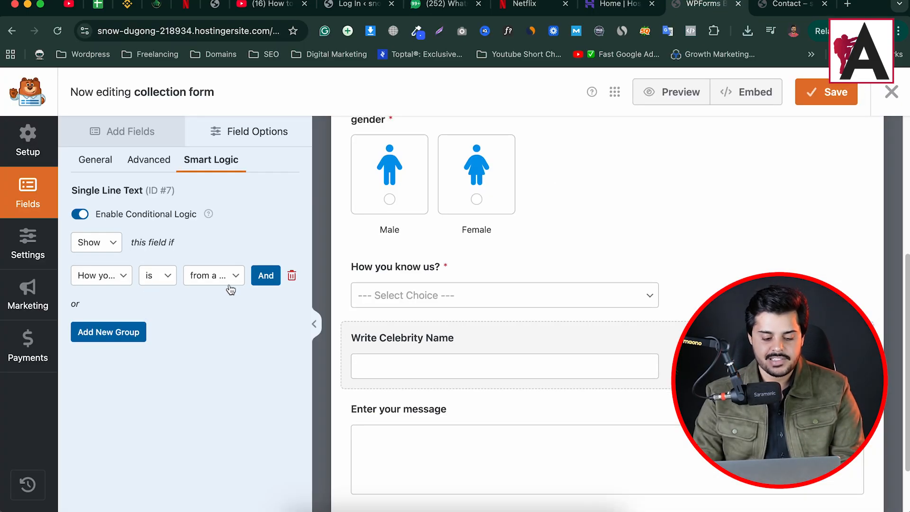
left_click(266, 275)
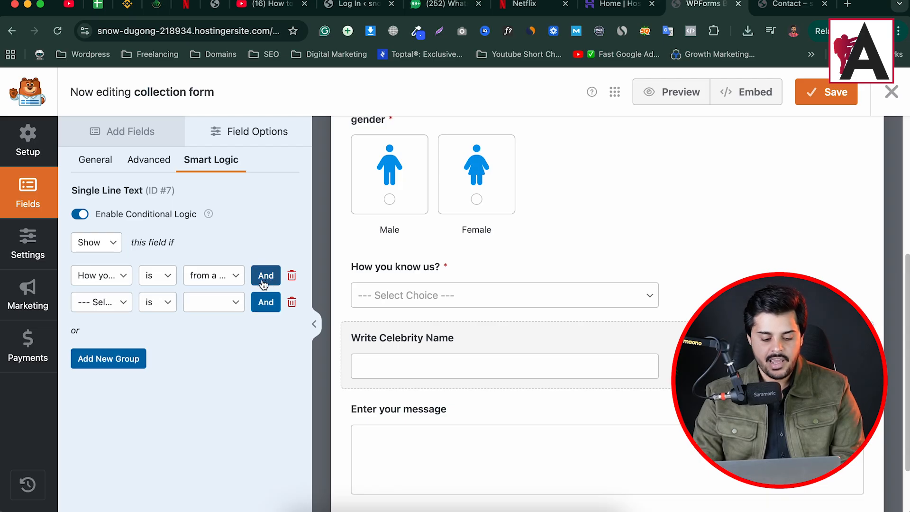
left_click(171, 307)
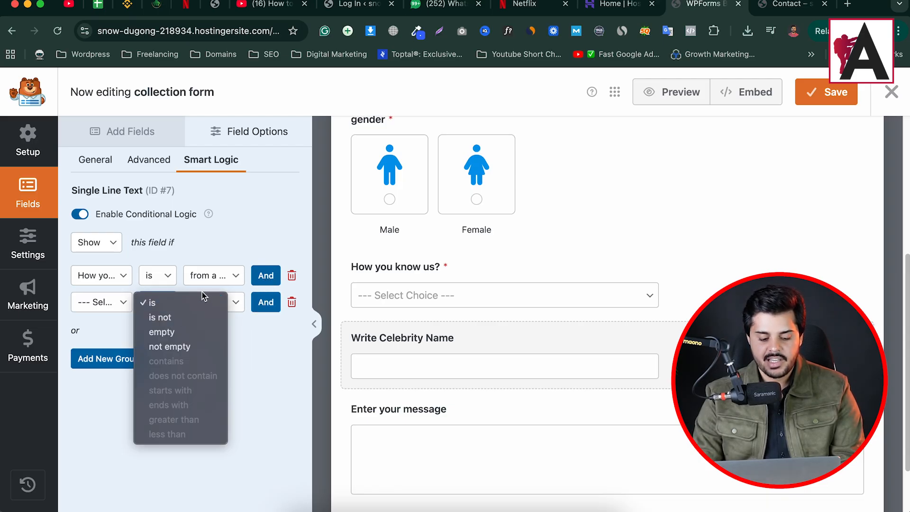
left_click(251, 349)
left_click(102, 302)
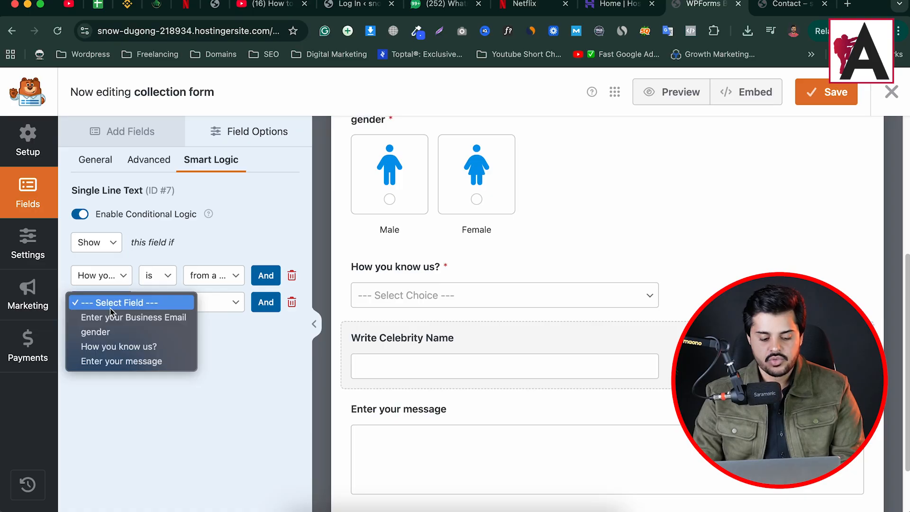
left_click(97, 332)
left_click(208, 302)
left_click(197, 314)
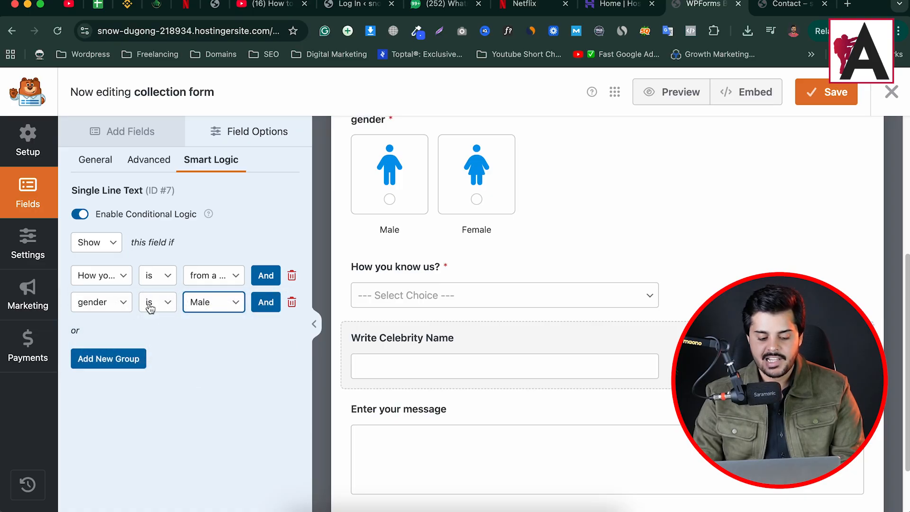
left_click(828, 92)
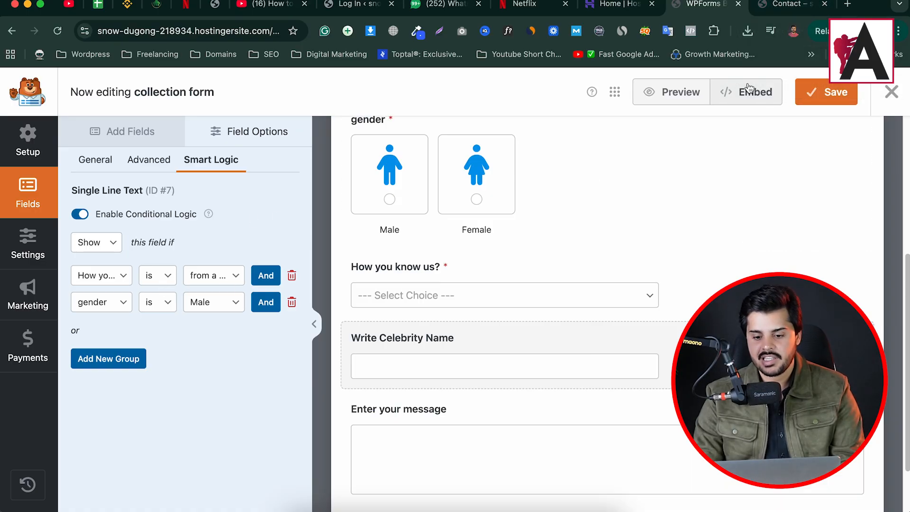
Reload the live Contact page and test the Write Celebrity Name field with Female and Male for "from a celebrity", and Male for "from instagram"
left_click(781, 5)
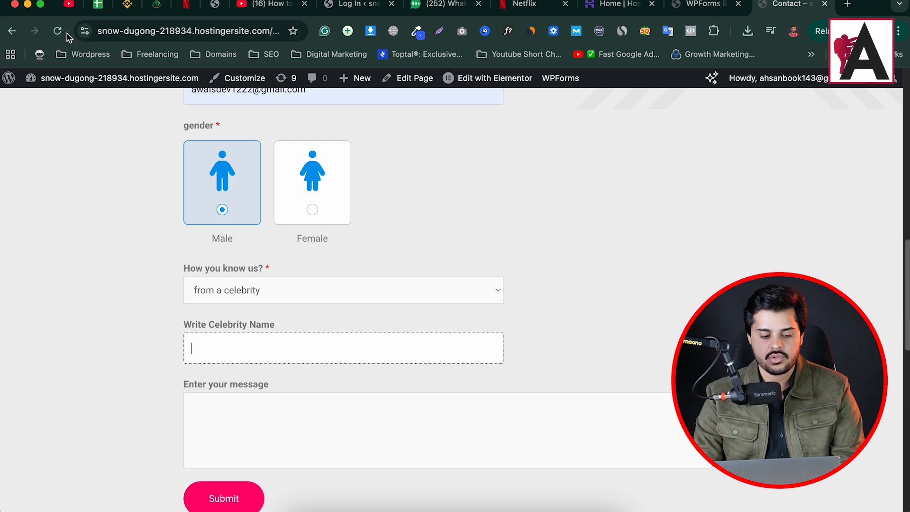
key("super+r")
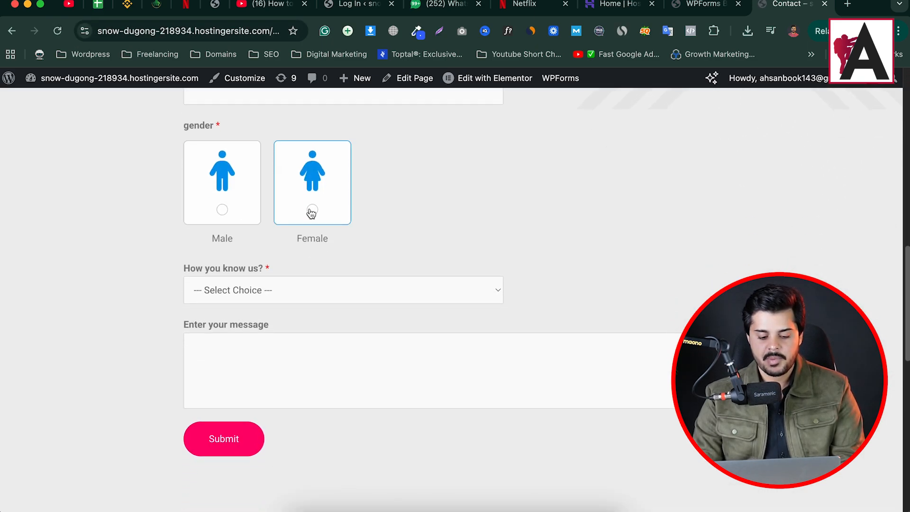
left_click(312, 210)
left_click(302, 285)
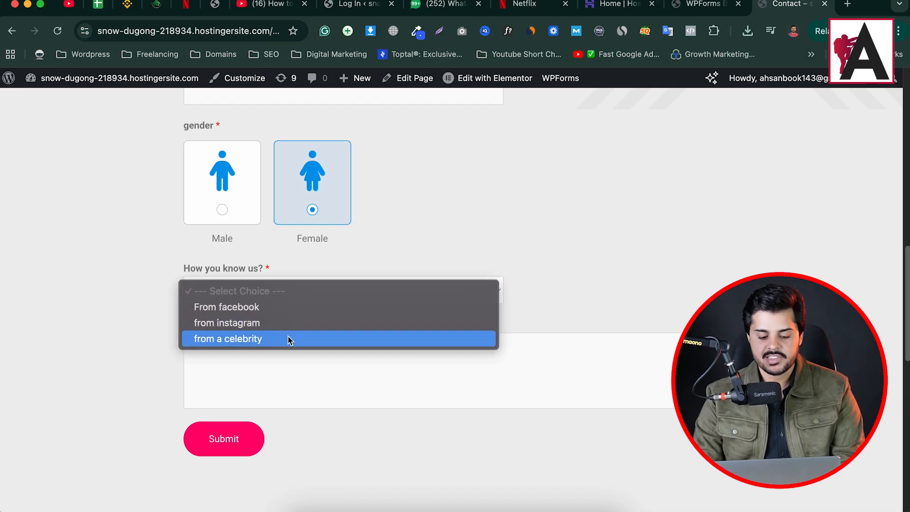
left_click(289, 340)
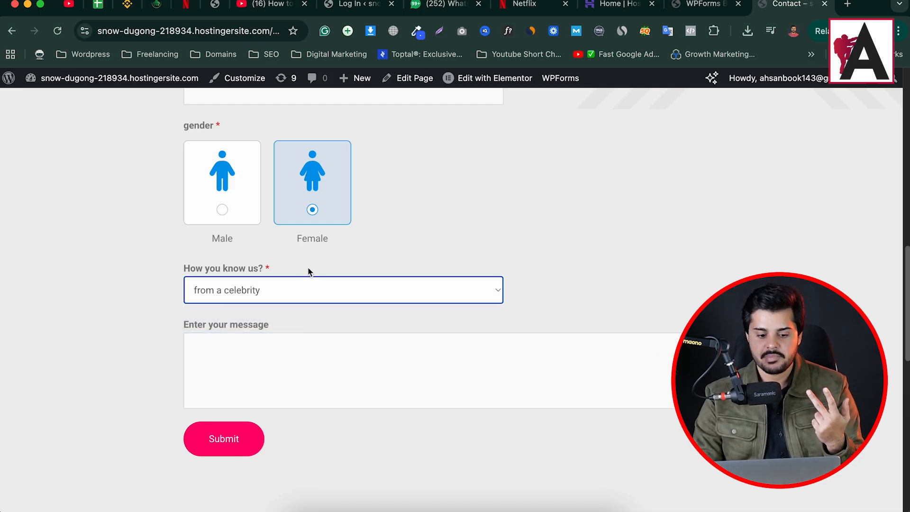
left_click(226, 217)
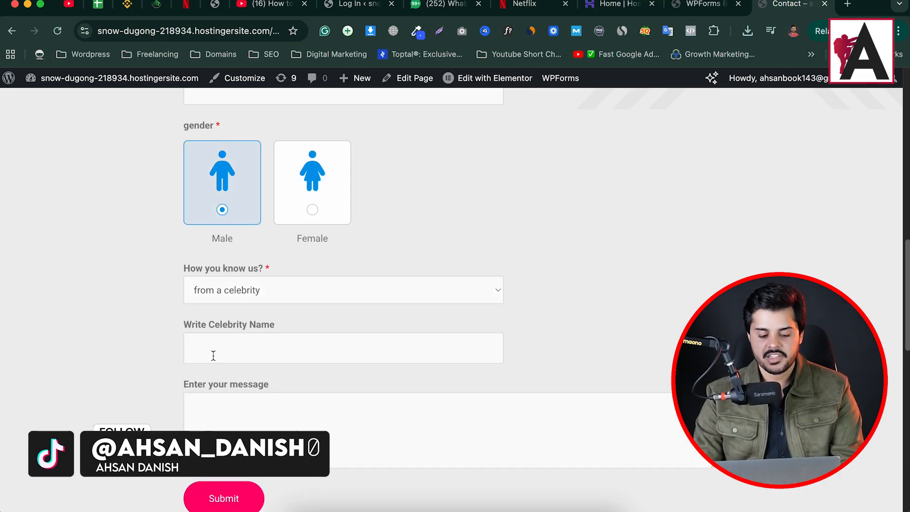
left_click(270, 290)
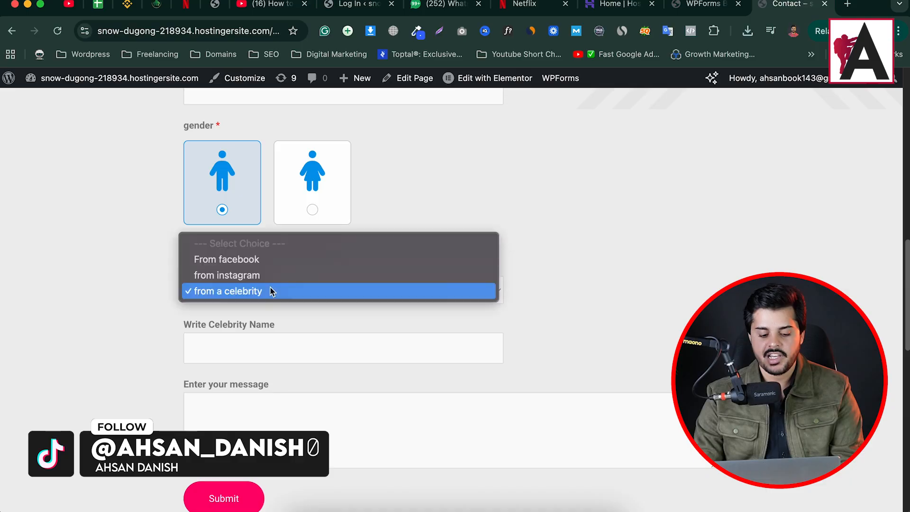
left_click(272, 276)
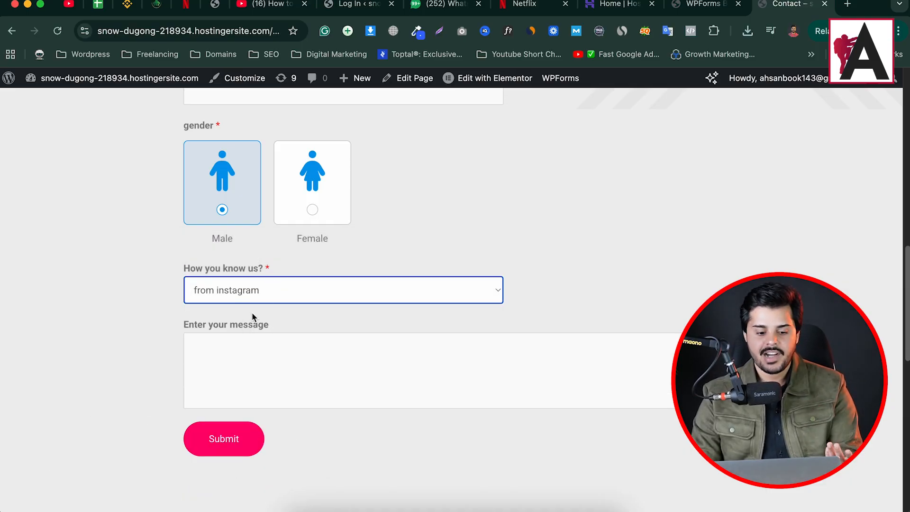
Replace the gender And condition in the form builder with a new Or group "gender is Male", and save the form
left_click(713, 6)
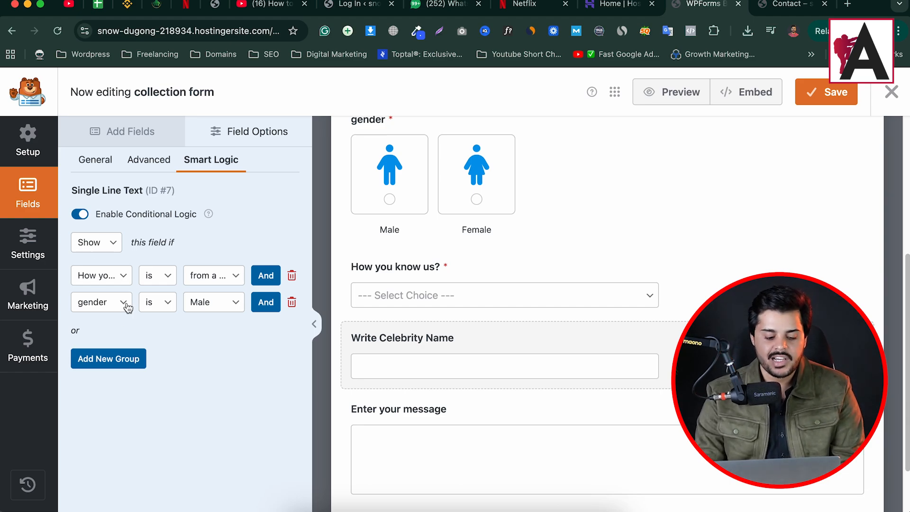
double_click(75, 331)
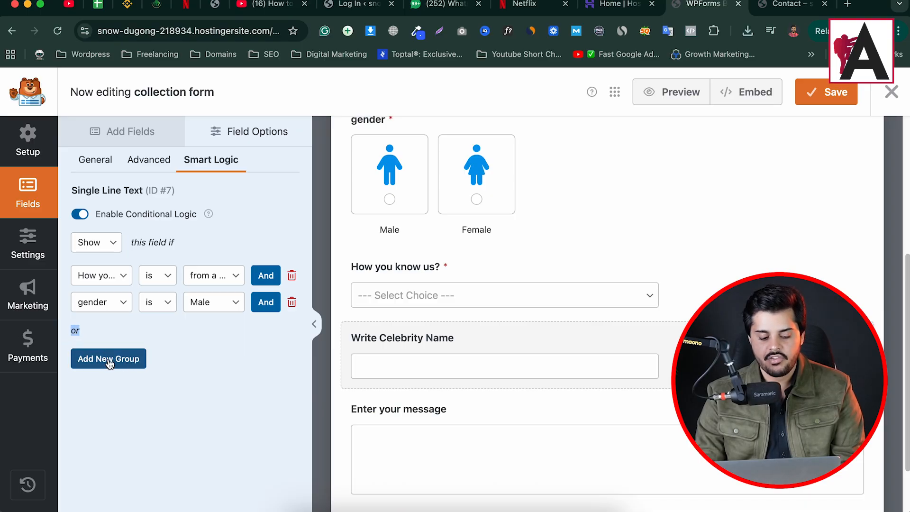
left_click(292, 304)
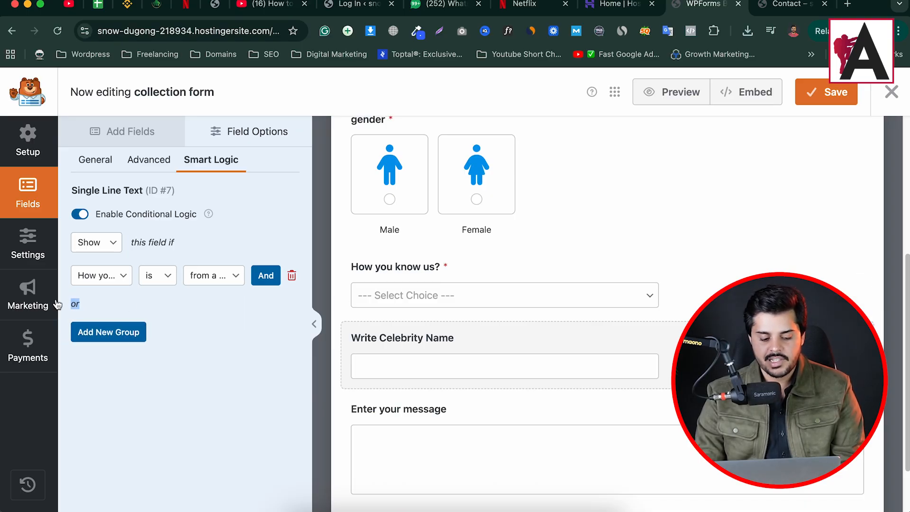
left_click(109, 278)
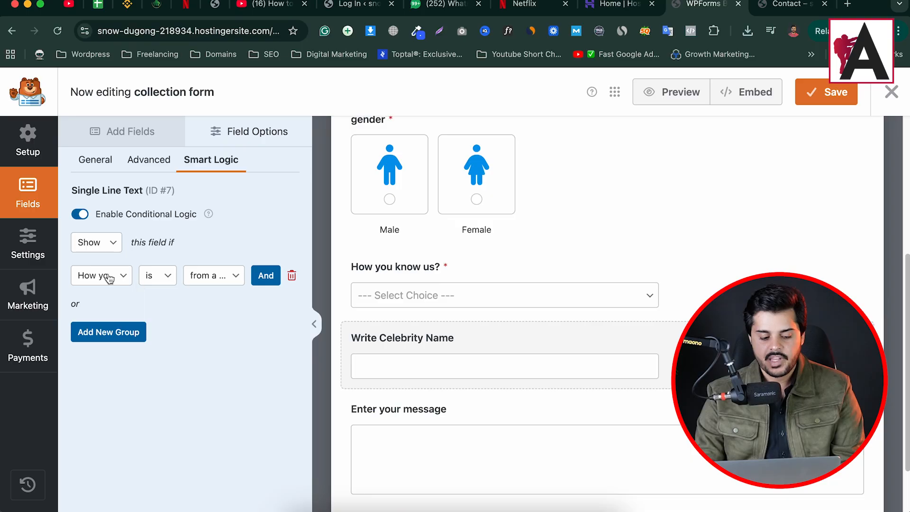
left_click(113, 334)
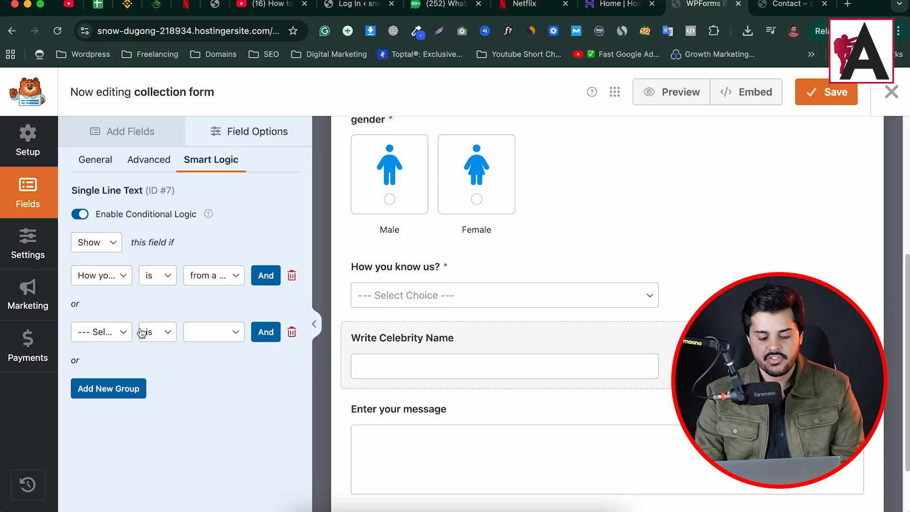
left_click(109, 337)
left_click(111, 364)
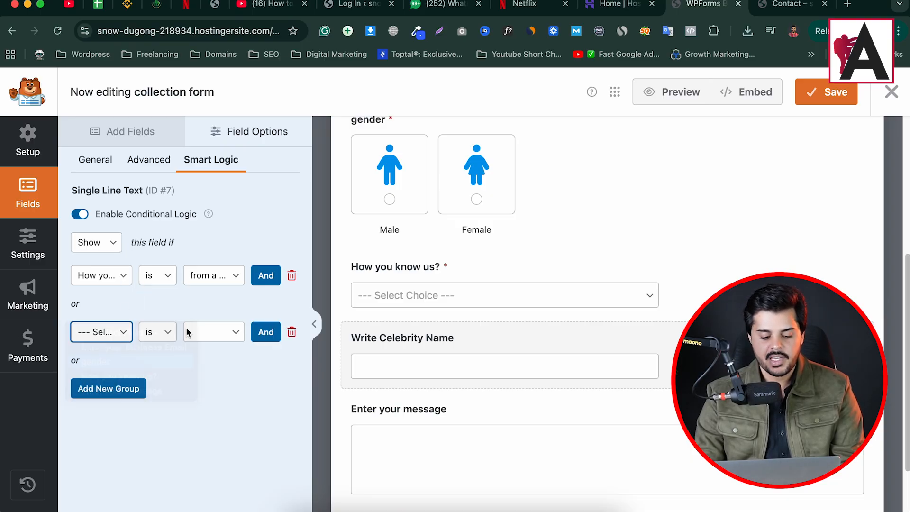
left_click(196, 338)
left_click(199, 346)
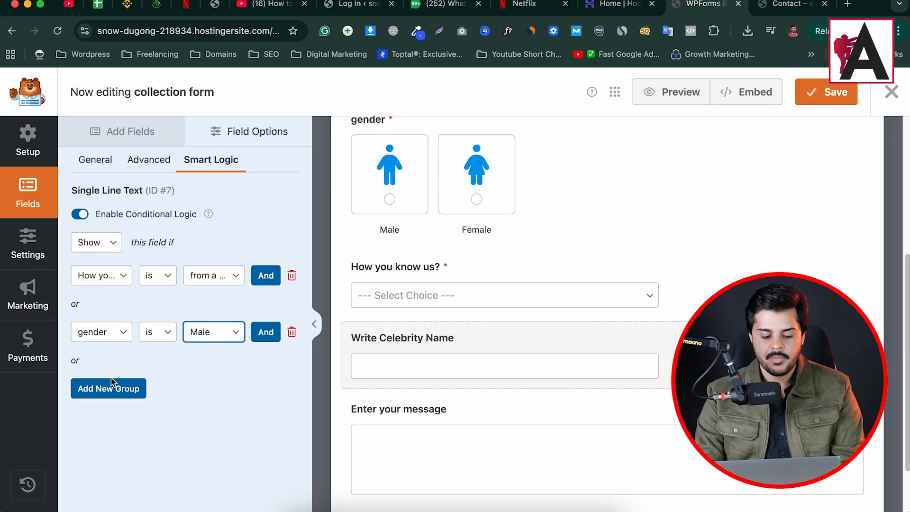
left_click(827, 92)
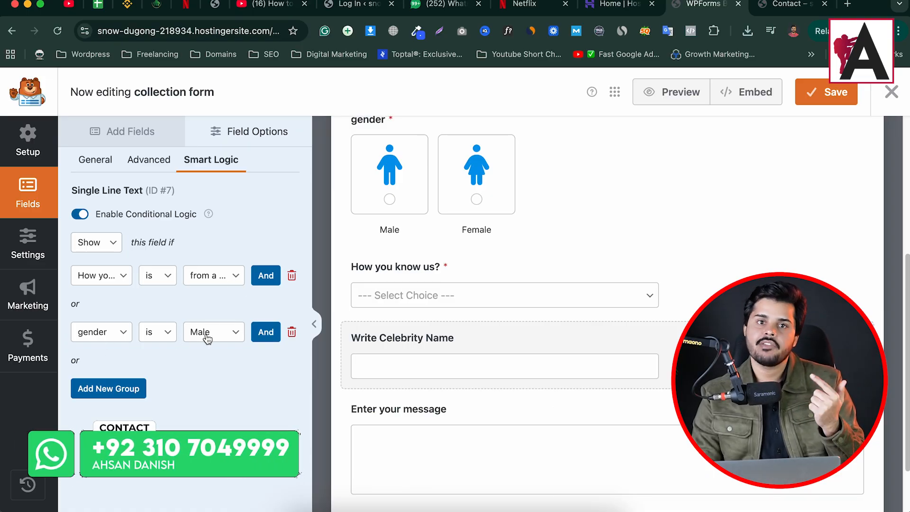
Reload the live Contact page, test Female with "from a celebrity" and "from instagram", test Male with "from instagram", and return to the form builder
left_click(777, 10)
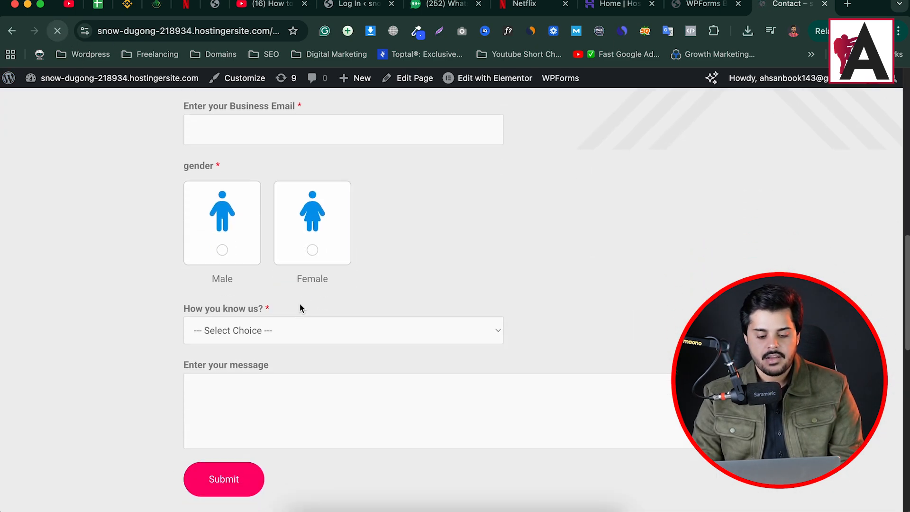
left_click(299, 196)
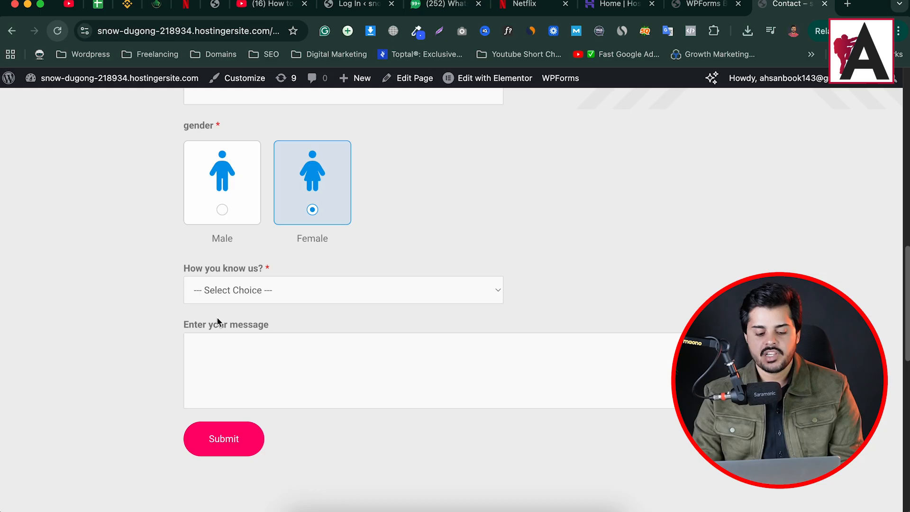
left_click(274, 294)
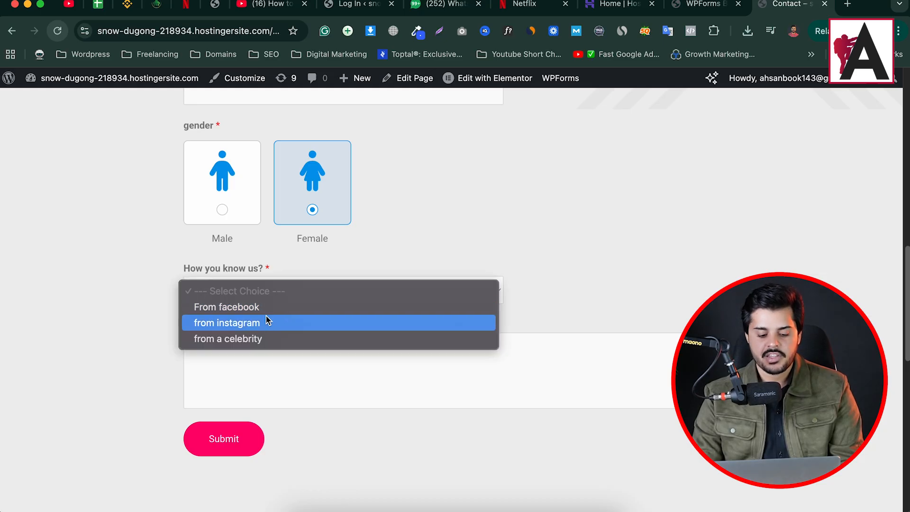
left_click(258, 340)
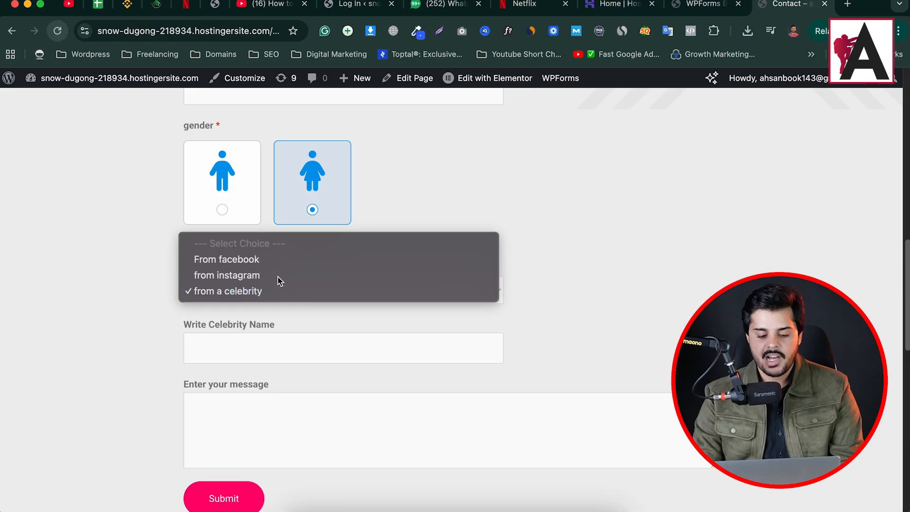
left_click(277, 277)
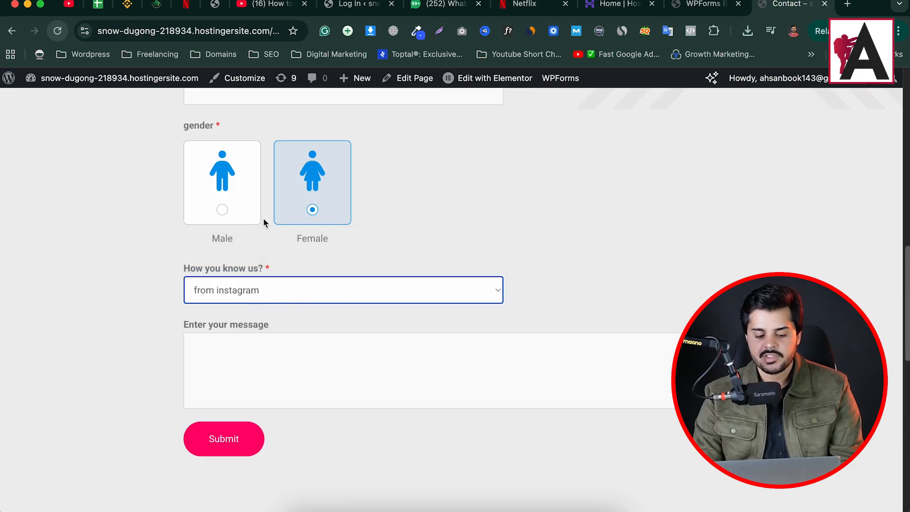
left_click(228, 211)
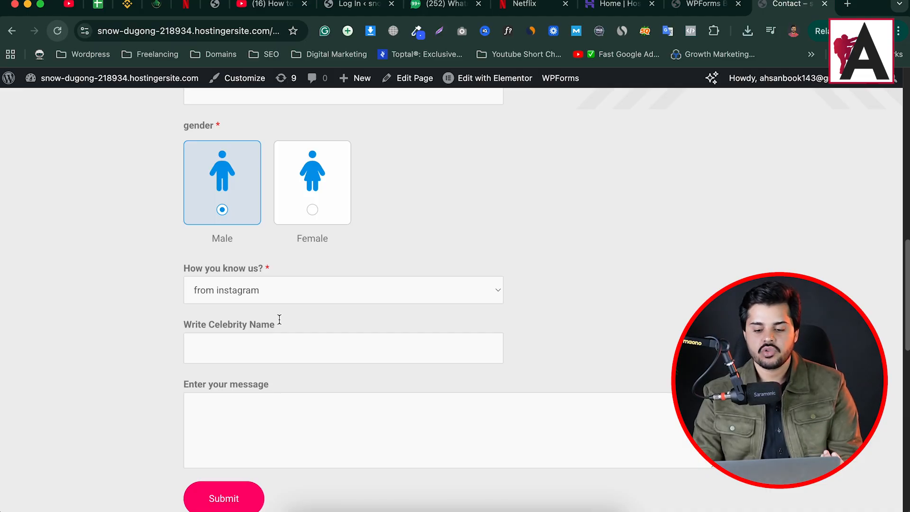
left_click(706, 5)
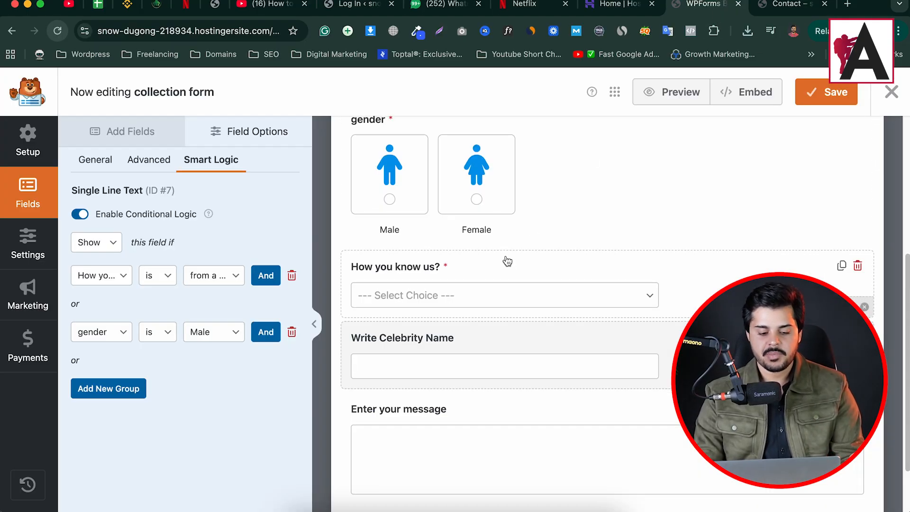